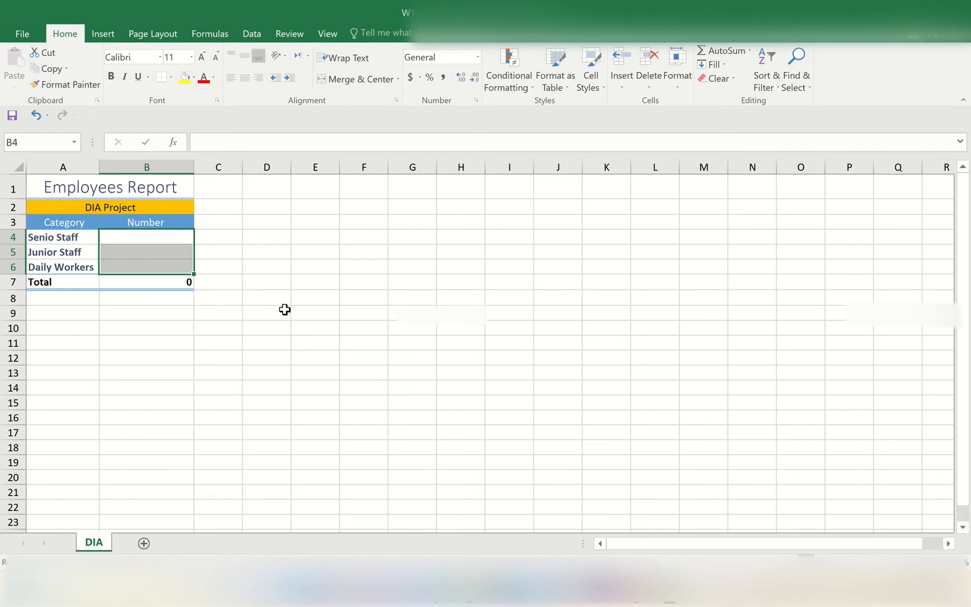
Open the workbooks W2.xlsx, W3.xlsx and W4.xlsx together from the Downloads folder
click(281, 313)
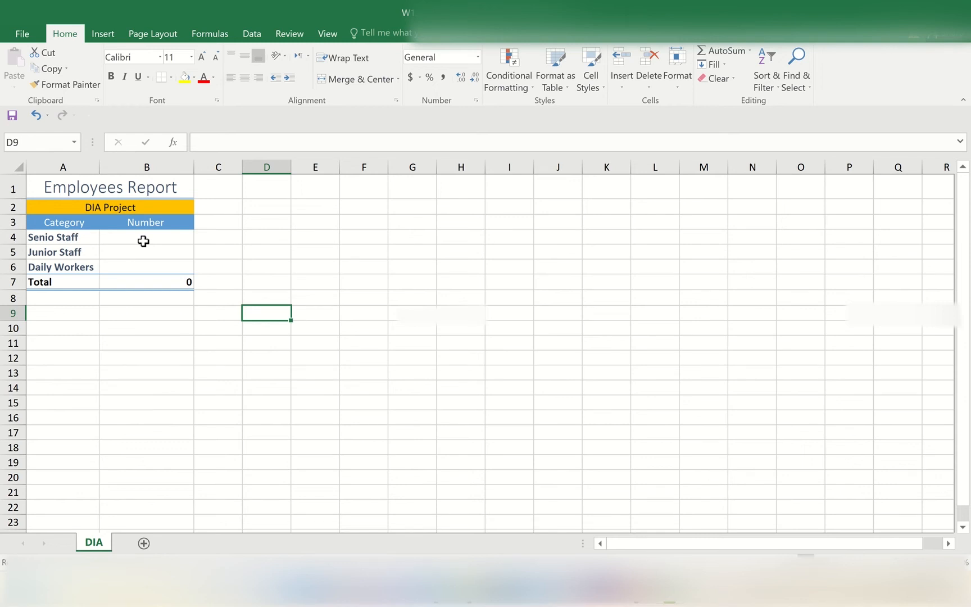
click(23, 35)
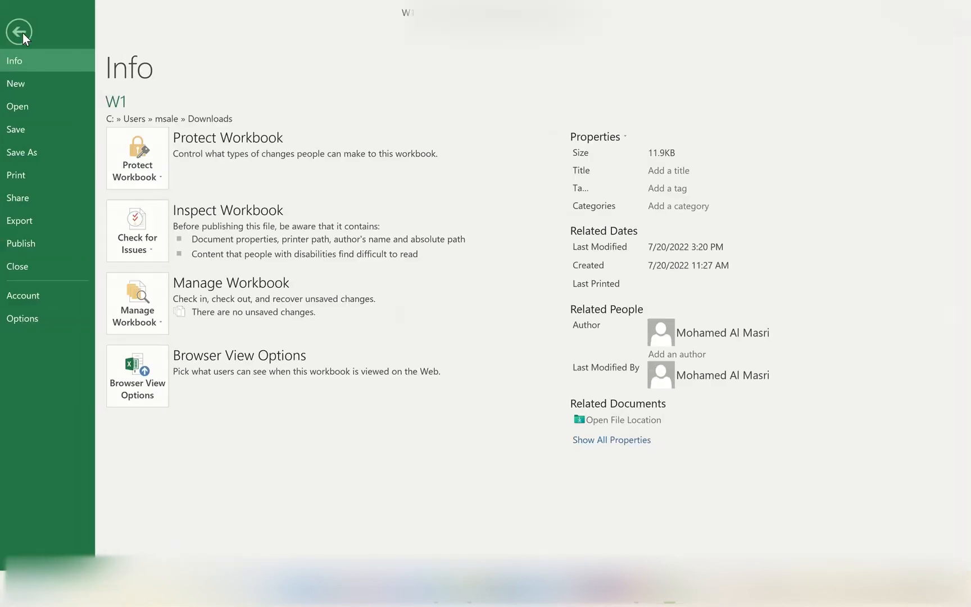
click(30, 107)
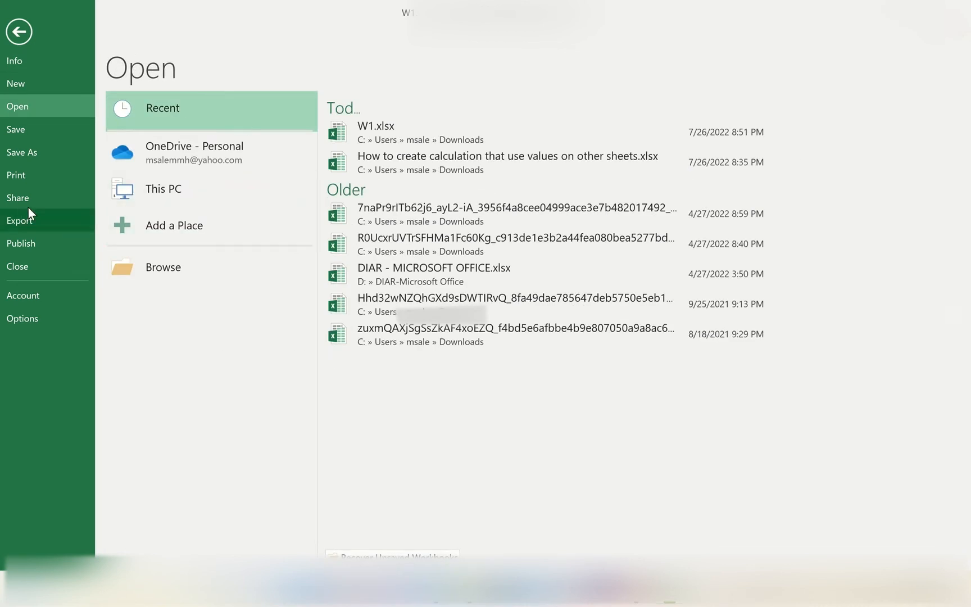
click(162, 268)
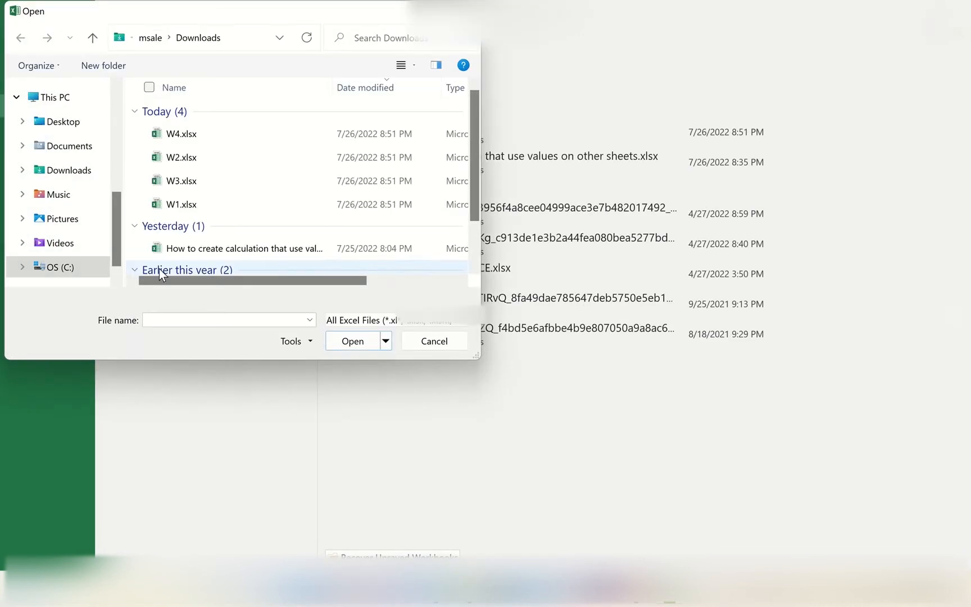
click(170, 164)
ctrl+click(168, 191)
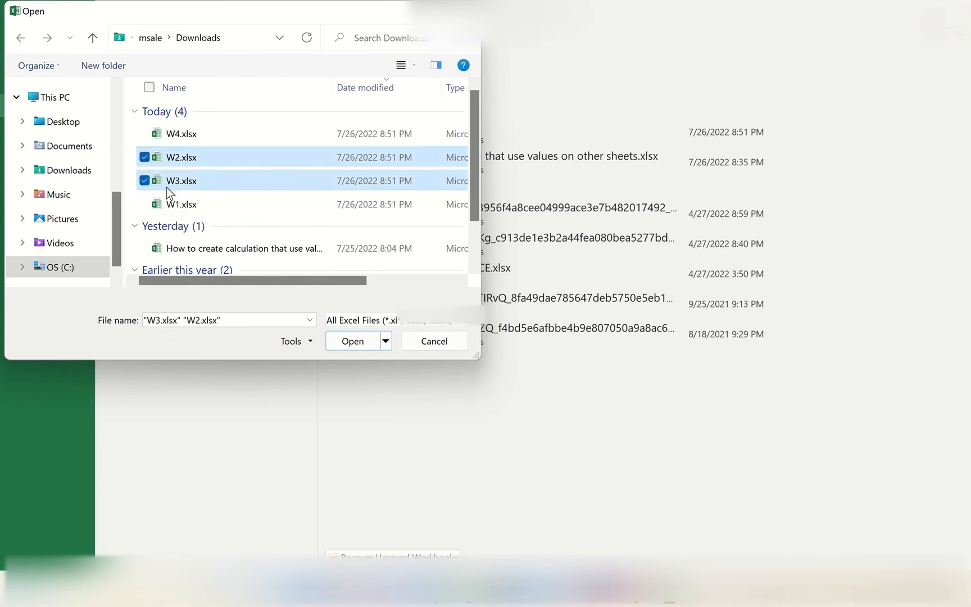
ctrl+click(168, 204)
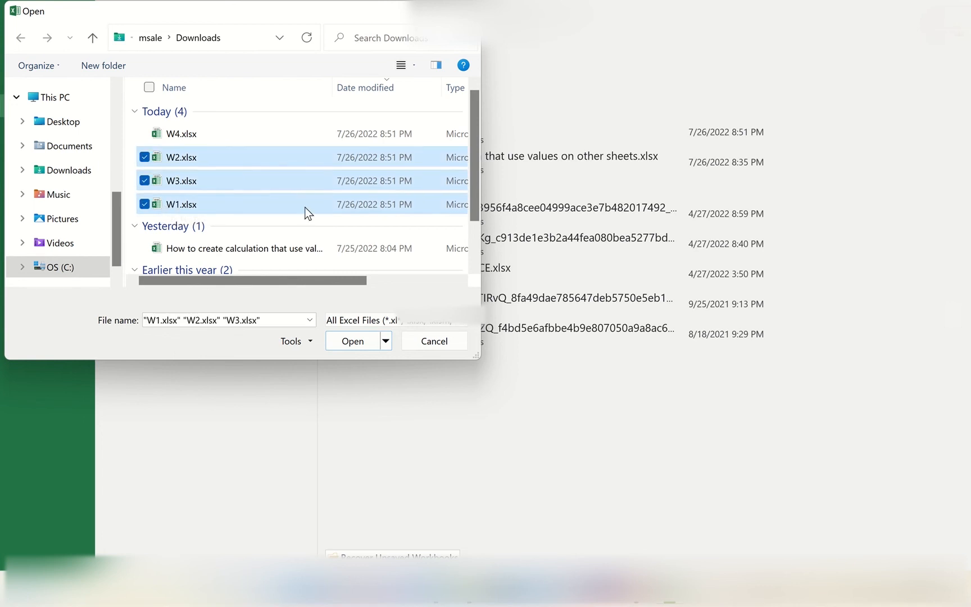
click(144, 204)
click(145, 133)
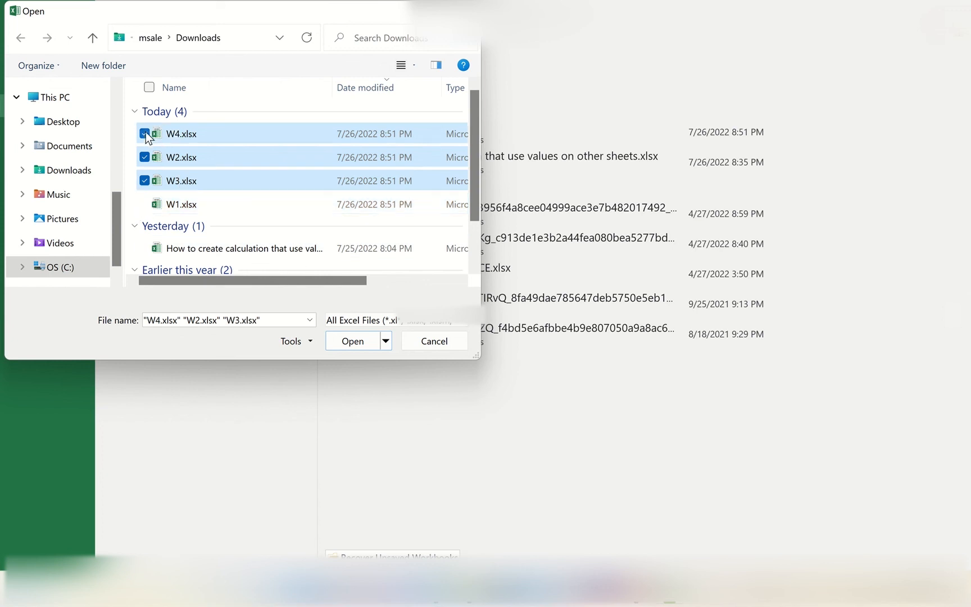
click(353, 341)
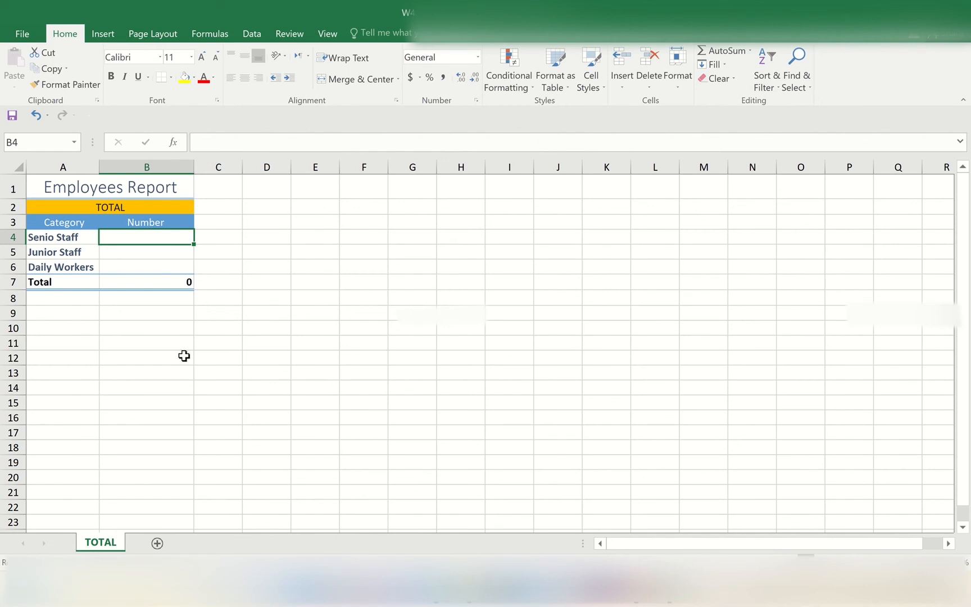
Collapse the ribbon in W4.xlsx and arrange all open workbook windows as tiles
double_click(71, 36)
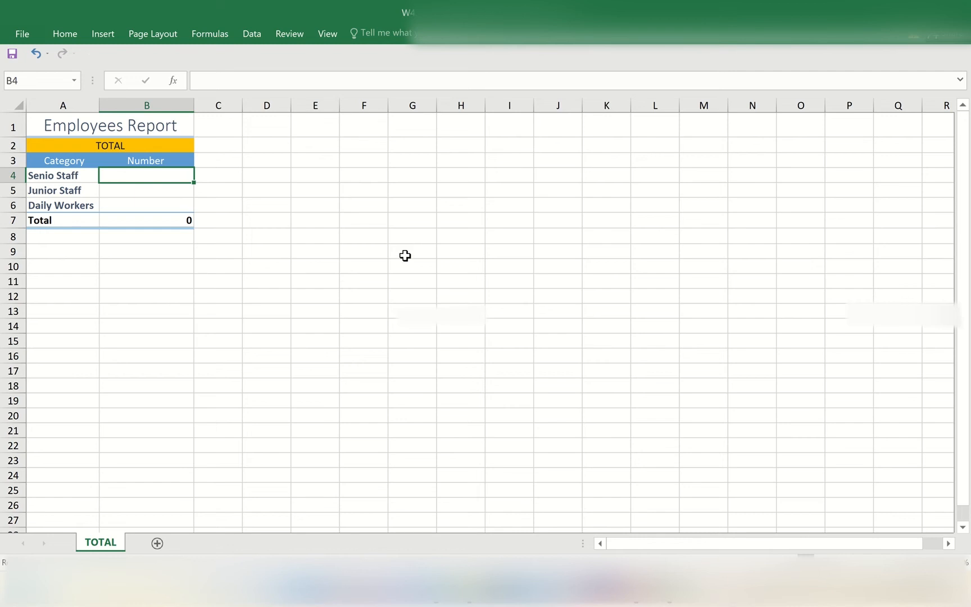
click(328, 34)
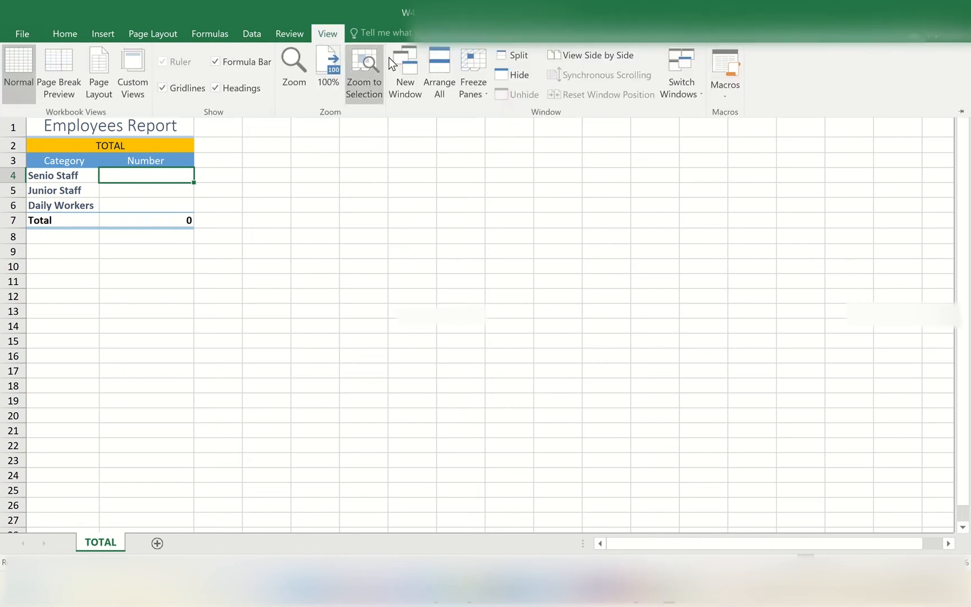
click(441, 93)
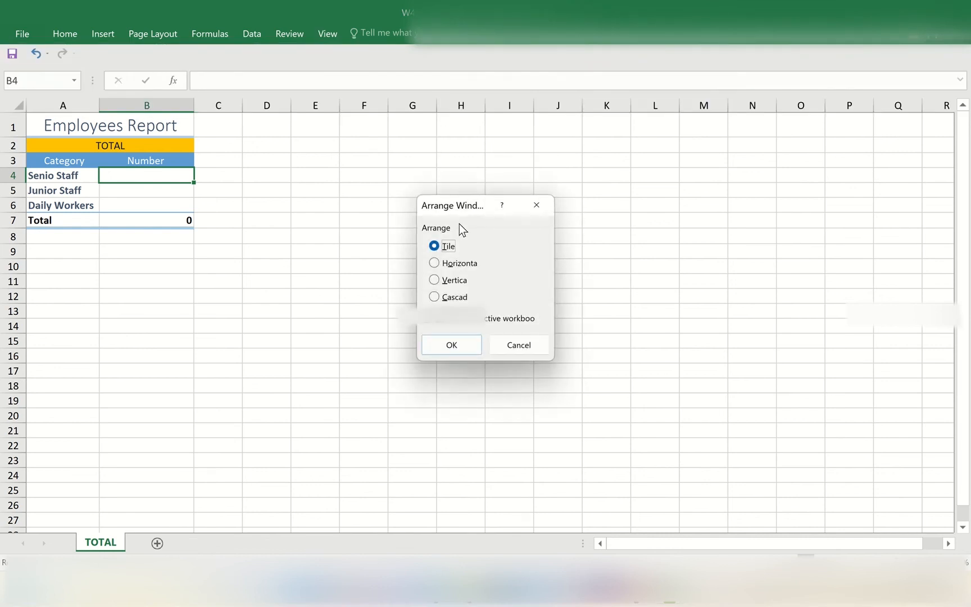
click(442, 346)
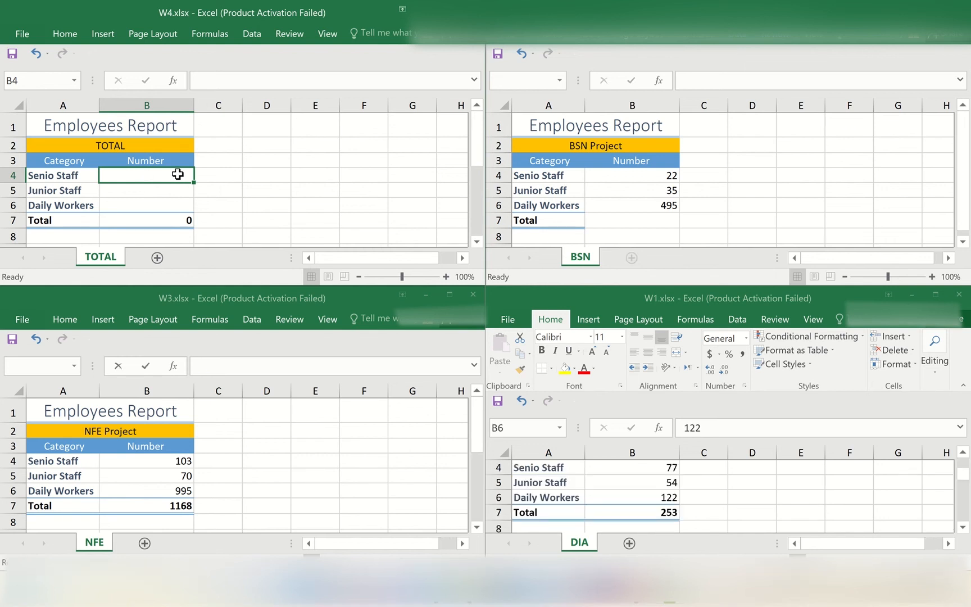
Start a sum formula in cell B4 of W4.xlsx with a relative reference to B4 on sheet NFE of W3.xlsx
text(+)
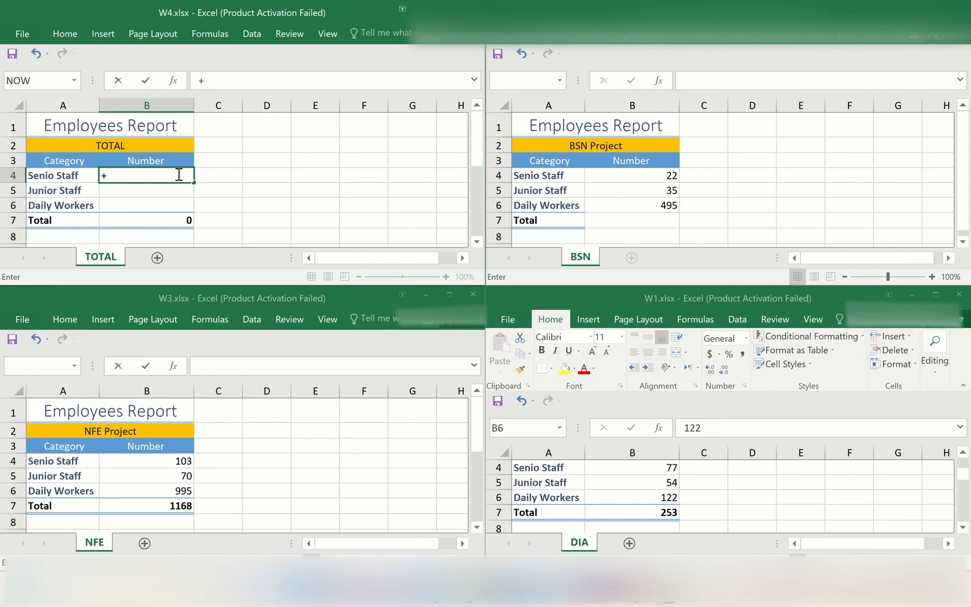
key(BackSpace)
text(+)
key(BackSpace)
text(=)
click(176, 461)
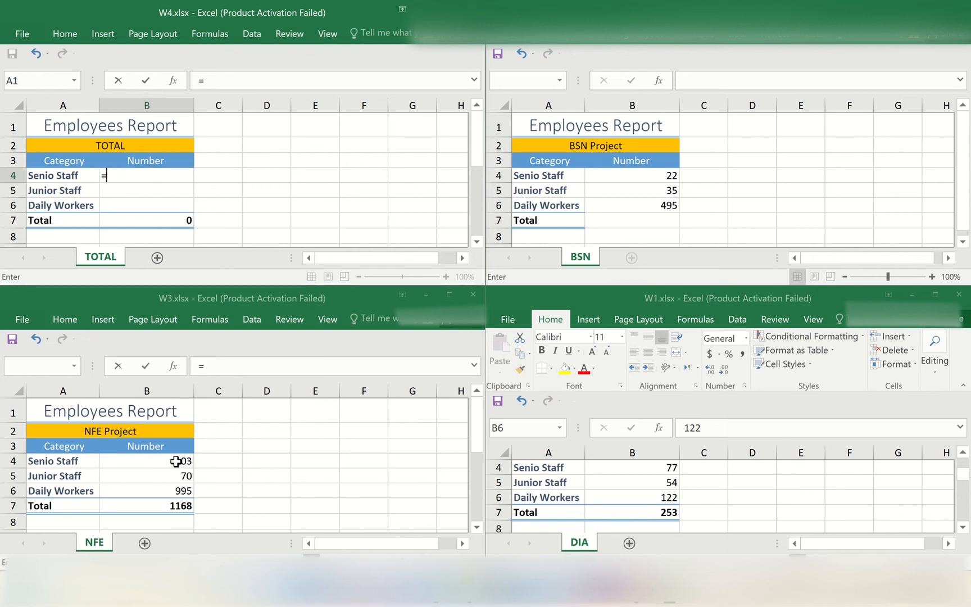
click(176, 461)
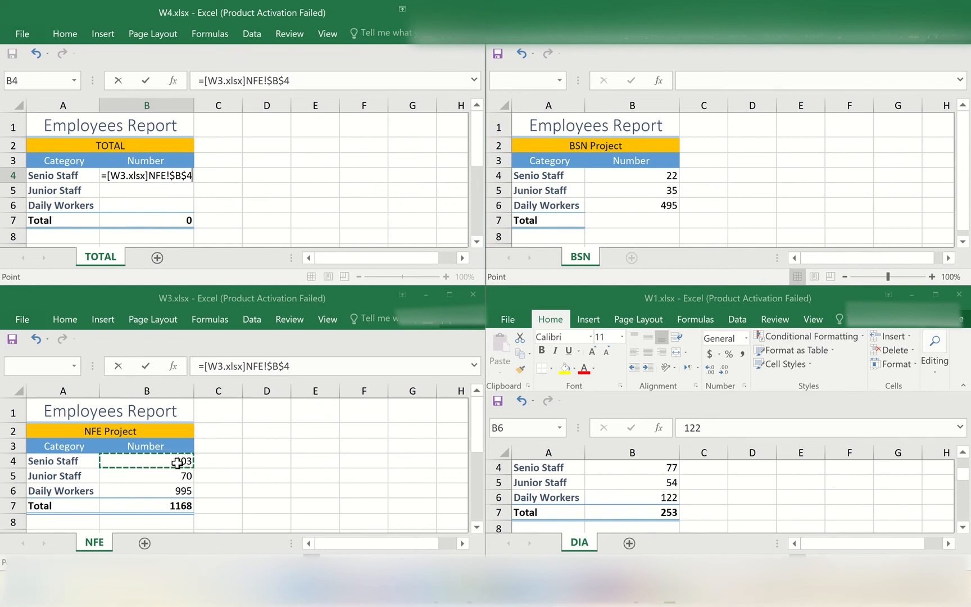
key(F4)
key(F4)
key(F4)
text(+)
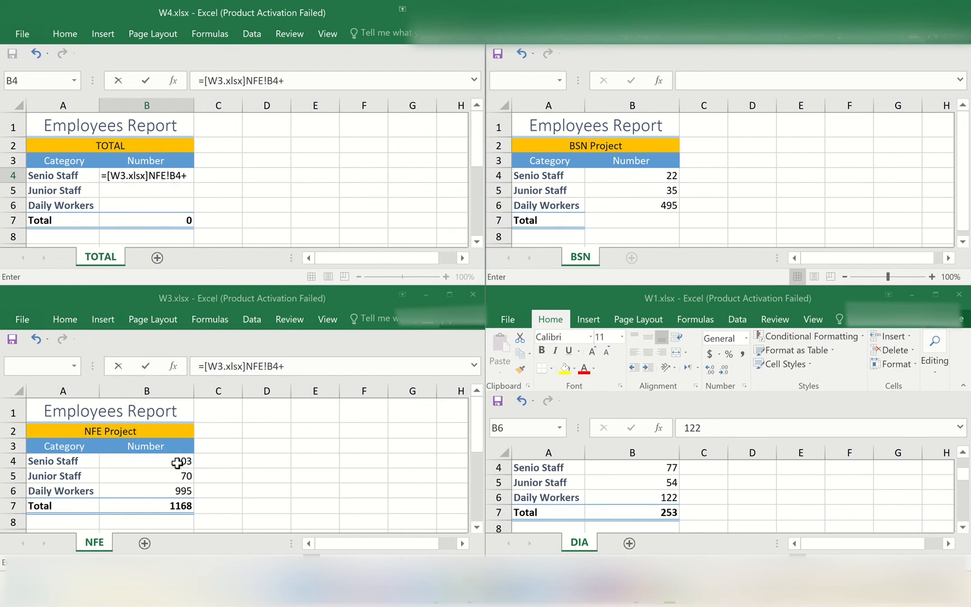
Add a relative reference to cell B4 on sheet BSN of W2.xlsx to the Senio Staff sum formula
click(631, 174)
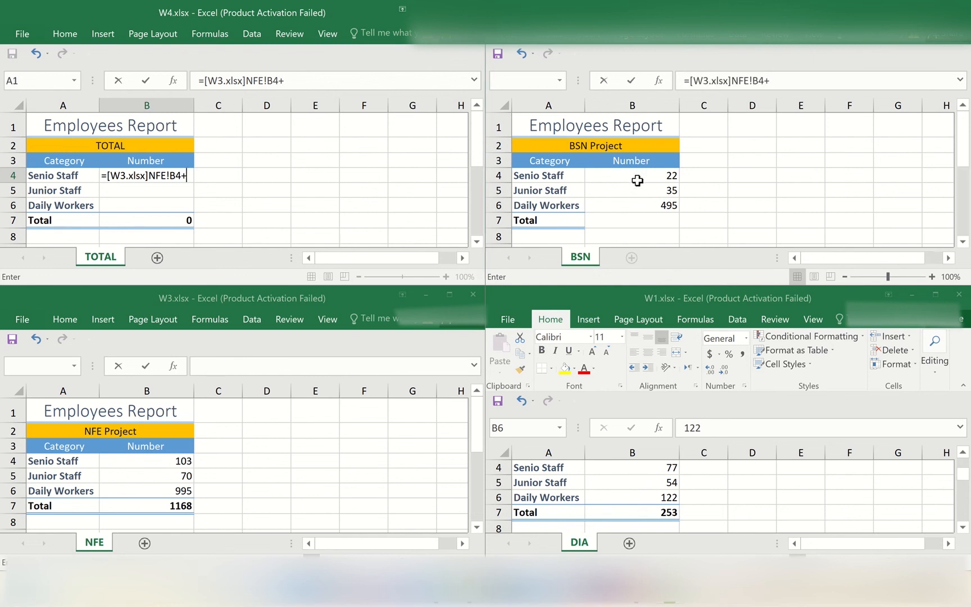
click(637, 180)
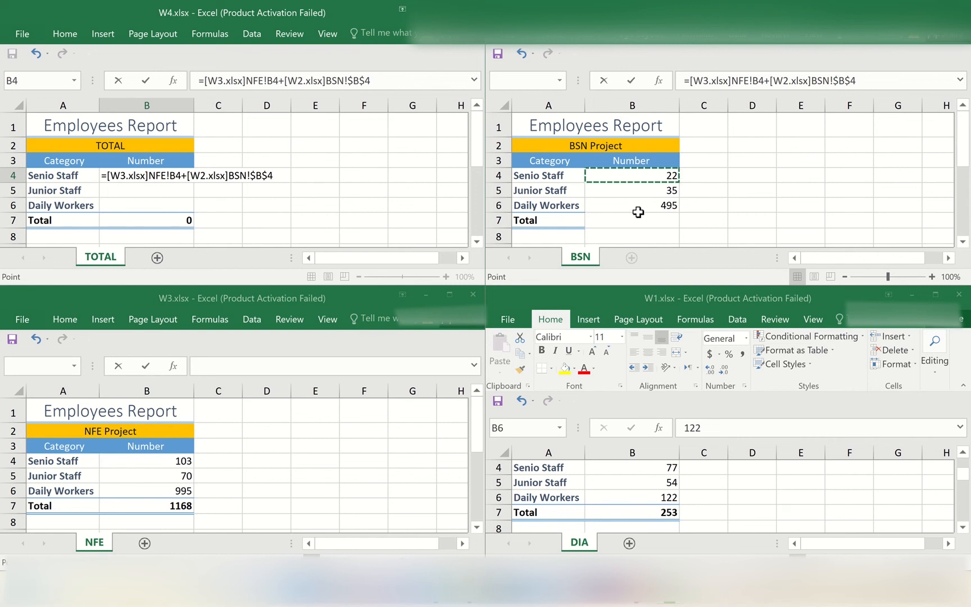
key(F4)
key(F4)
key(F4)
text(+)
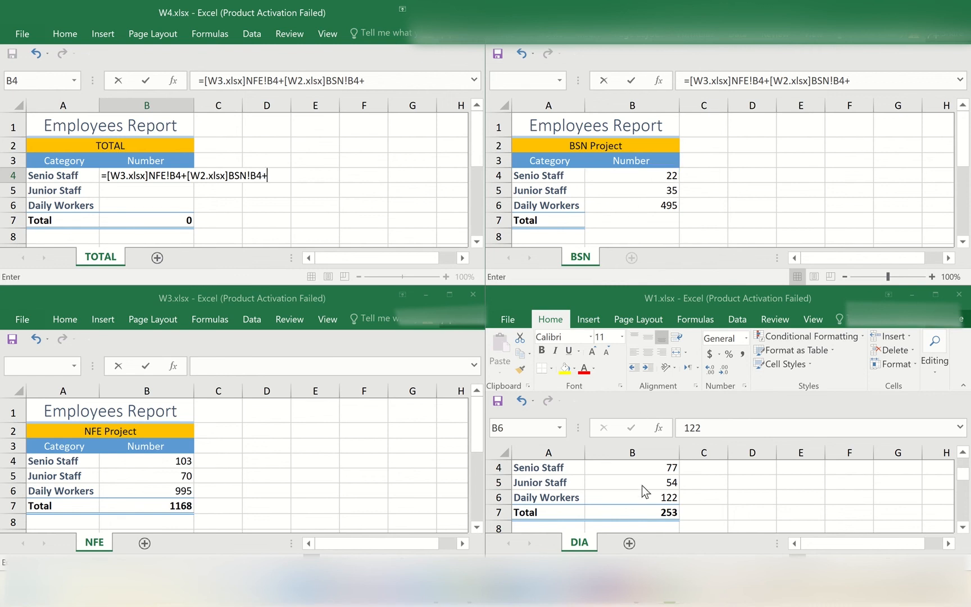
Complete the Senio Staff formula with a relative reference to cell B4 on sheet DIA of W1.xlsx
click(653, 469)
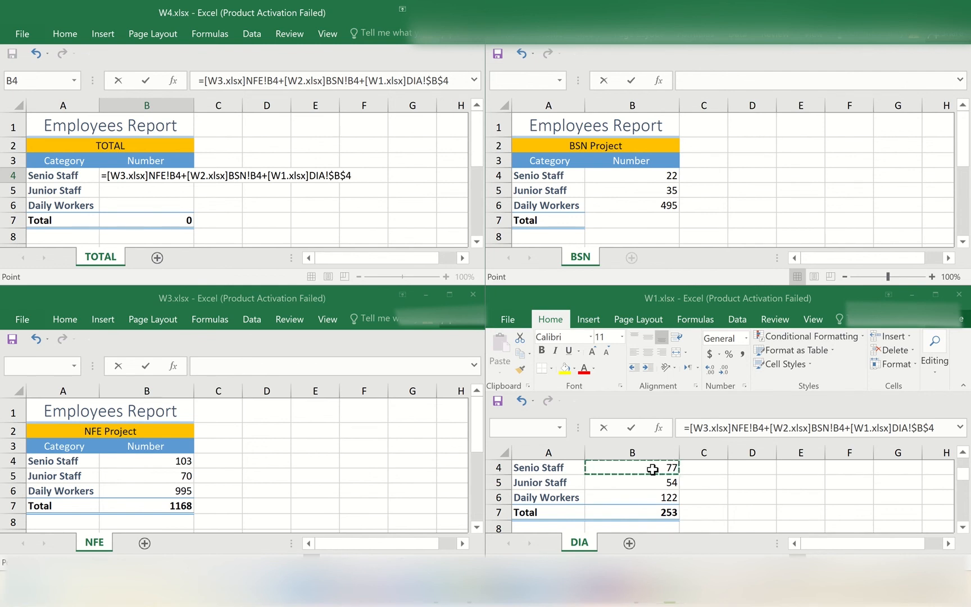
key(F4)
key(F4)
key(F4)
key(Return)
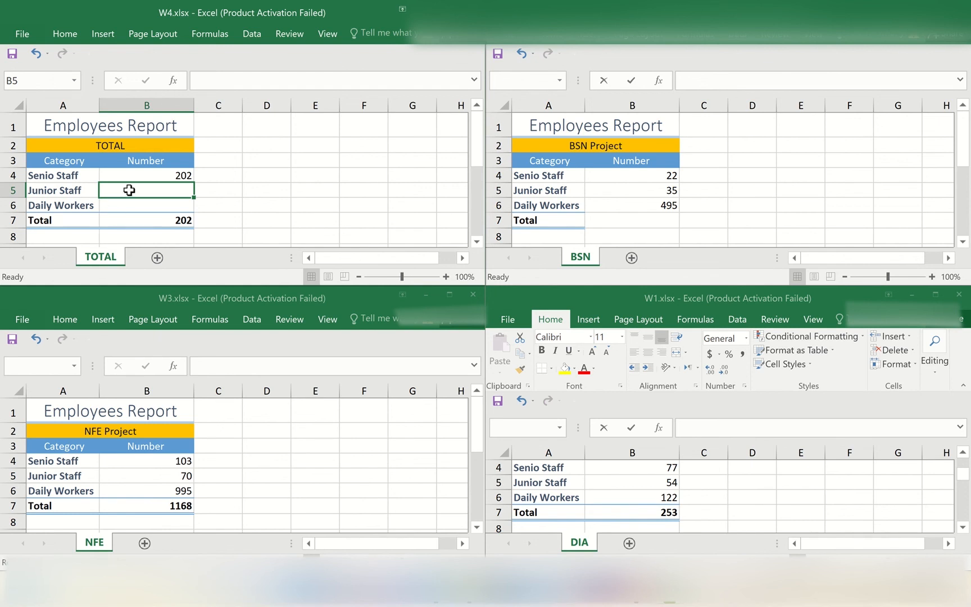
Start a sum formula in cell B5 of W4.xlsx with a relative reference to B5 on sheet NFE of W3.xlsx
text(=)
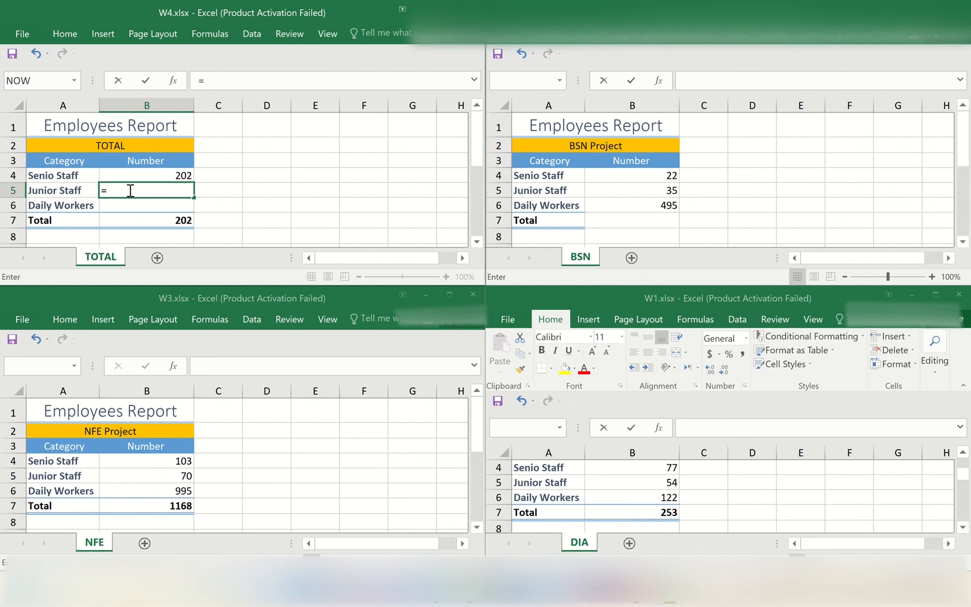
click(180, 476)
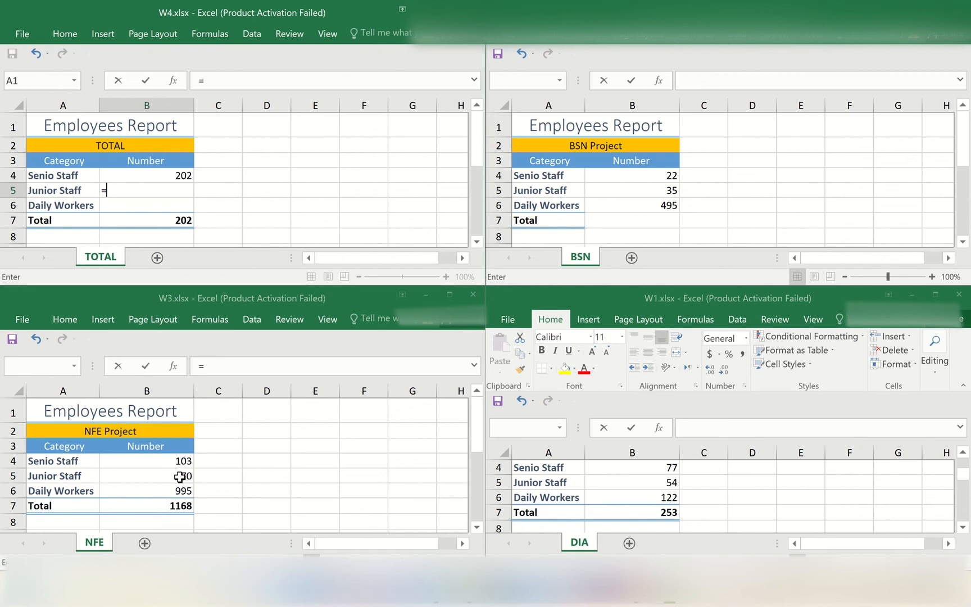
click(180, 476)
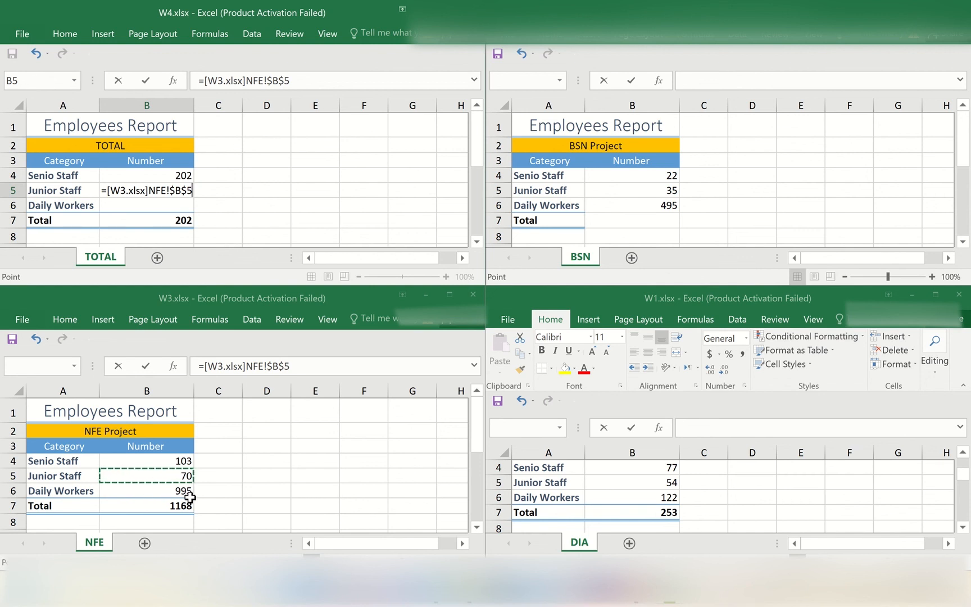
key(F4)
key(F4)
key(F4)
text(+)
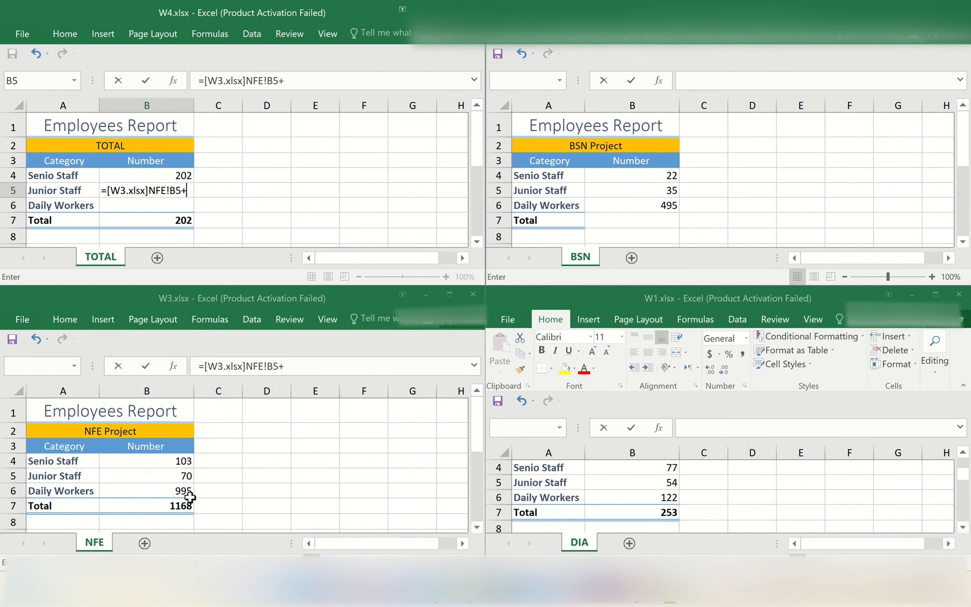
Add a relative reference to cell B5 on sheet BSN of W2.xlsx to the Junior Staff sum formula
click(634, 192)
click(634, 192)
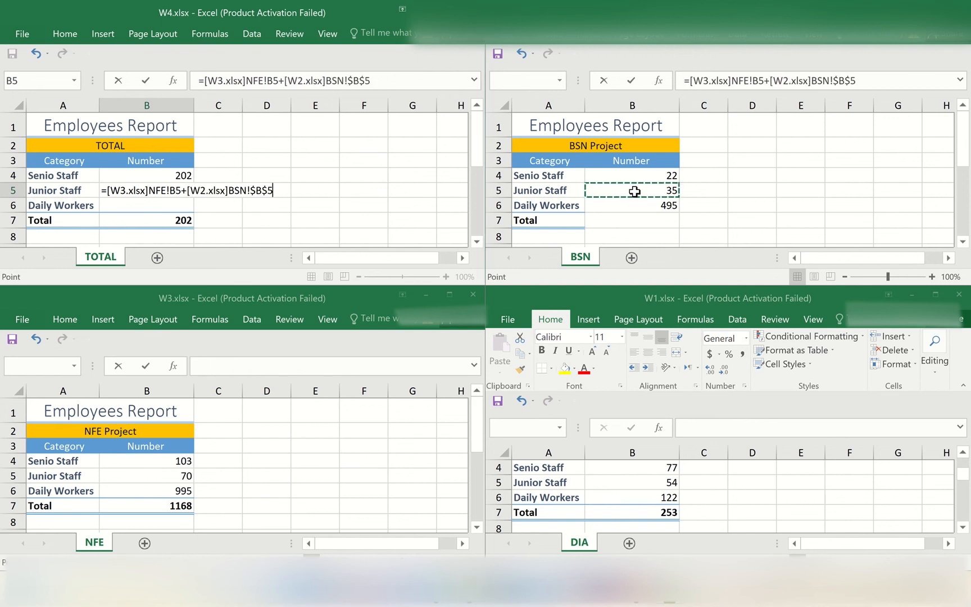
key(F4)
key(F4)
key(F4)
text(+)
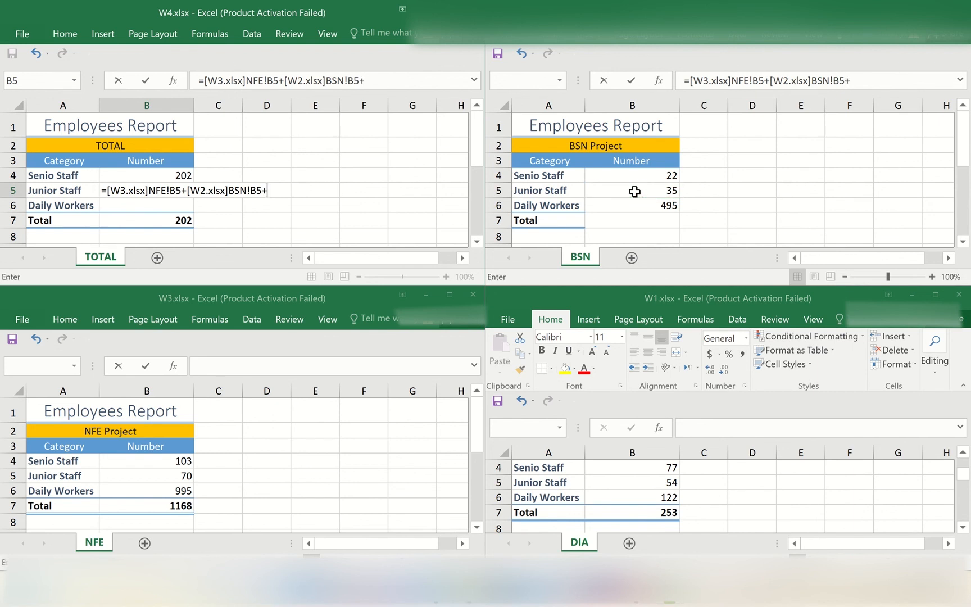
Complete the Junior Staff formula with a relative reference to cell B5 on sheet DIA of W1.xlsx
click(650, 481)
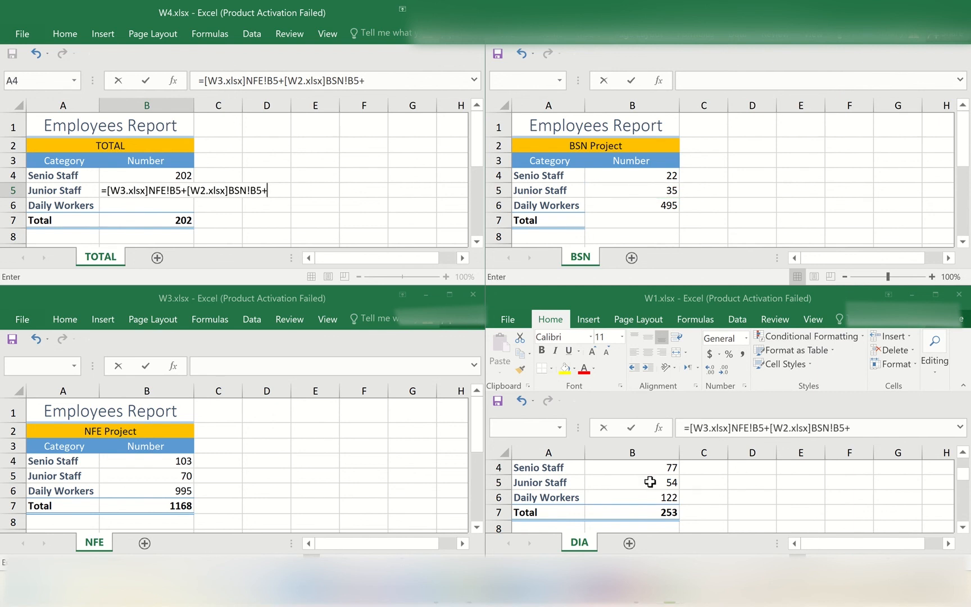
click(649, 482)
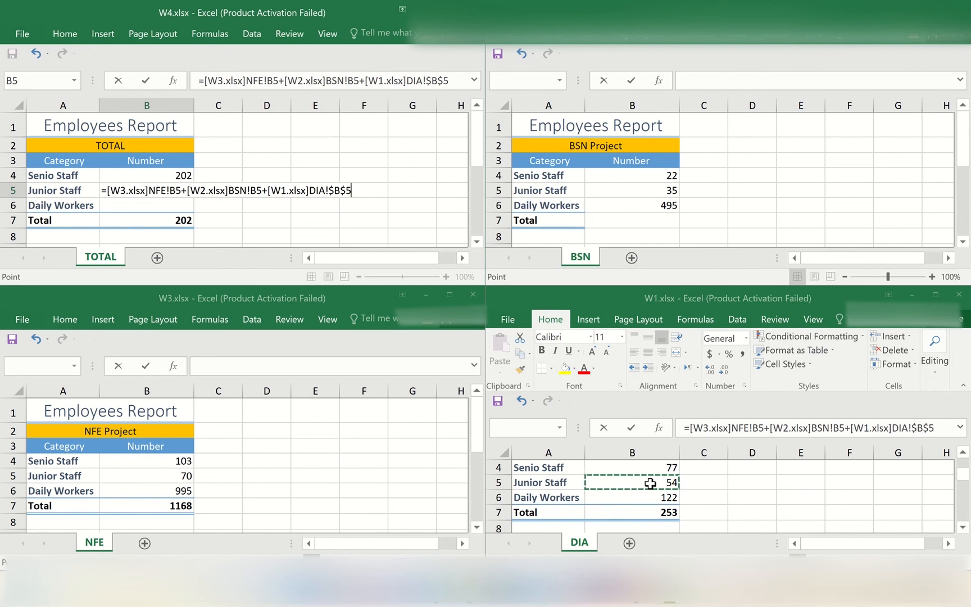
key(F4)
key(F4)
key(F4)
key(Return)
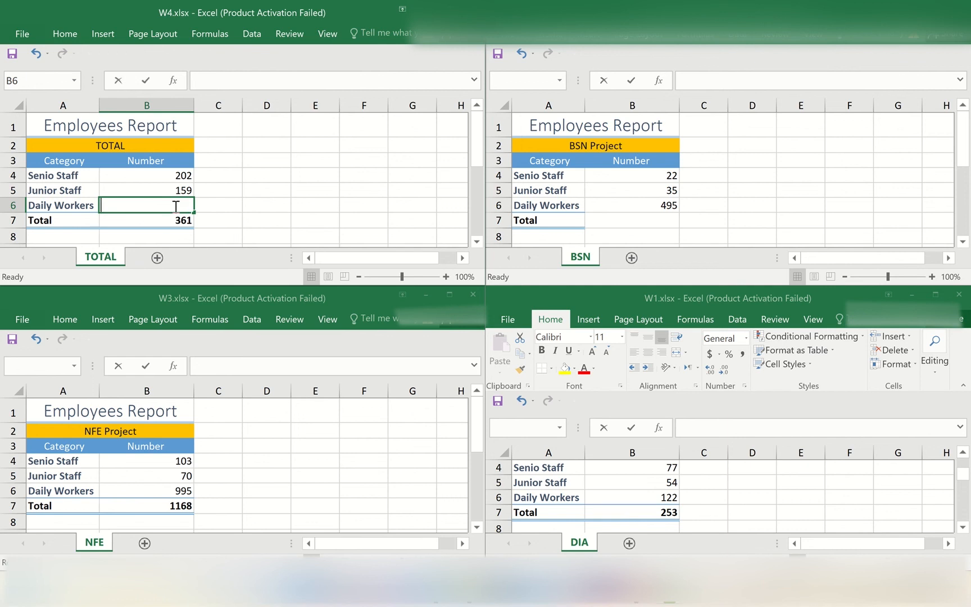
Start a sum formula in cell B6 of W4.xlsx with a relative reference to B6 on sheet NFE of W3.xlsx
text(=)
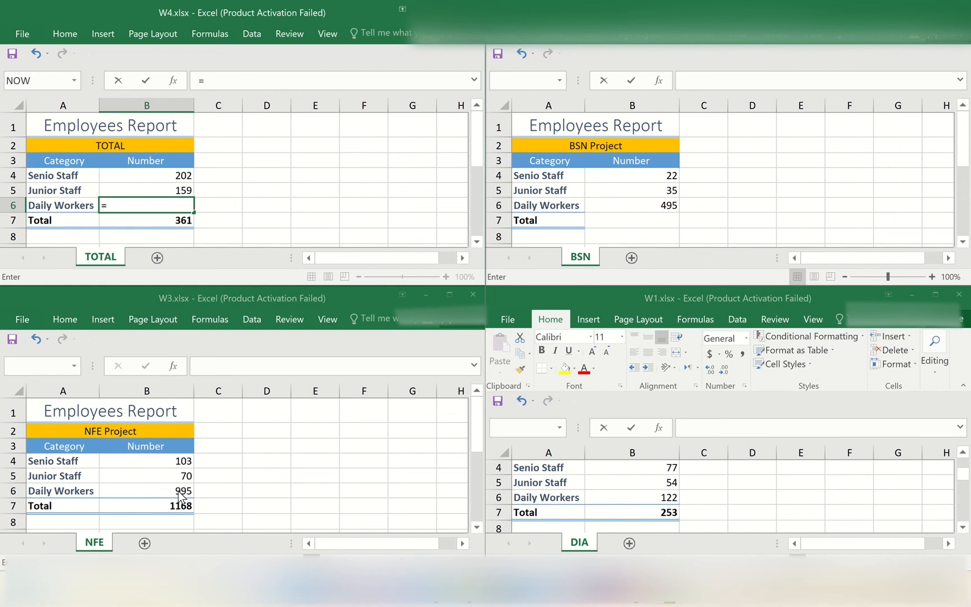
click(180, 491)
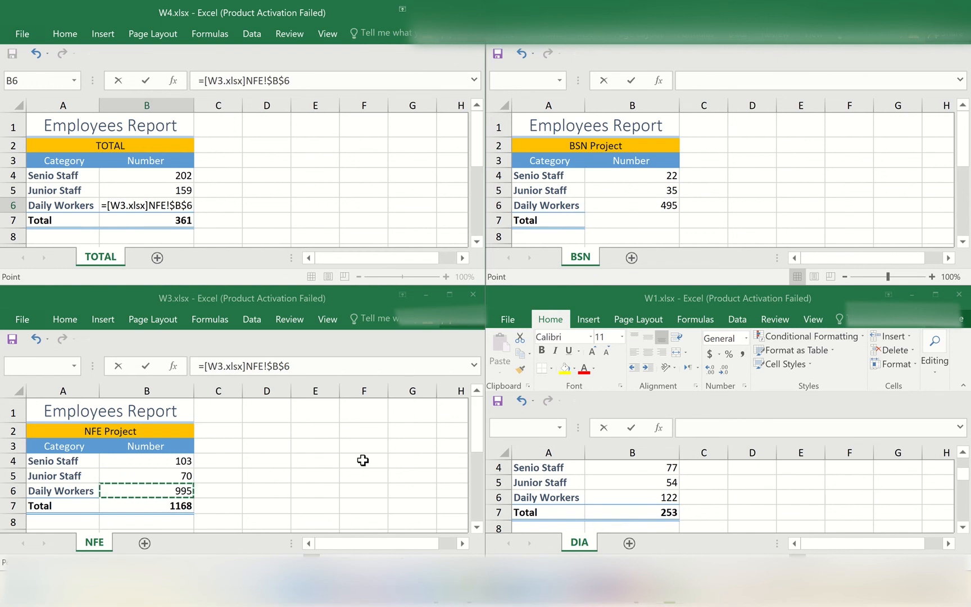
key(F4)
key(F4)
key(F4)
text(+)
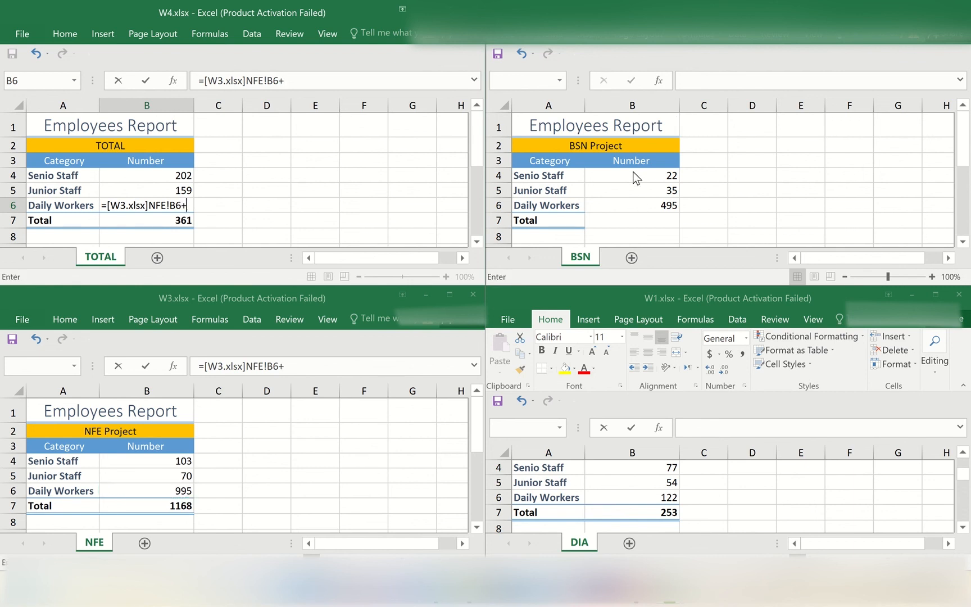
Add a relative reference to cell B6 on sheet BSN of W2.xlsx to the Daily Workers sum formula
click(635, 204)
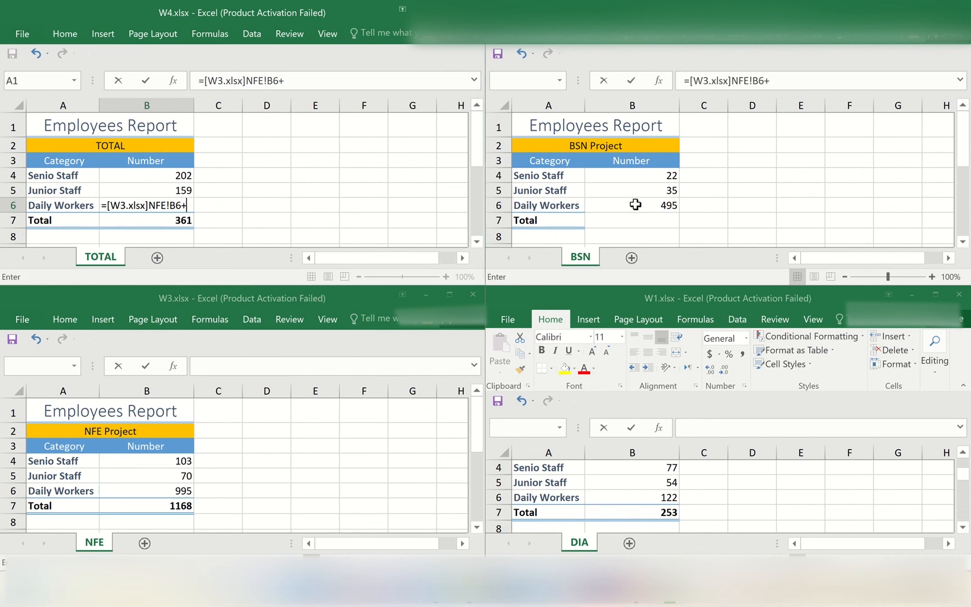
click(635, 204)
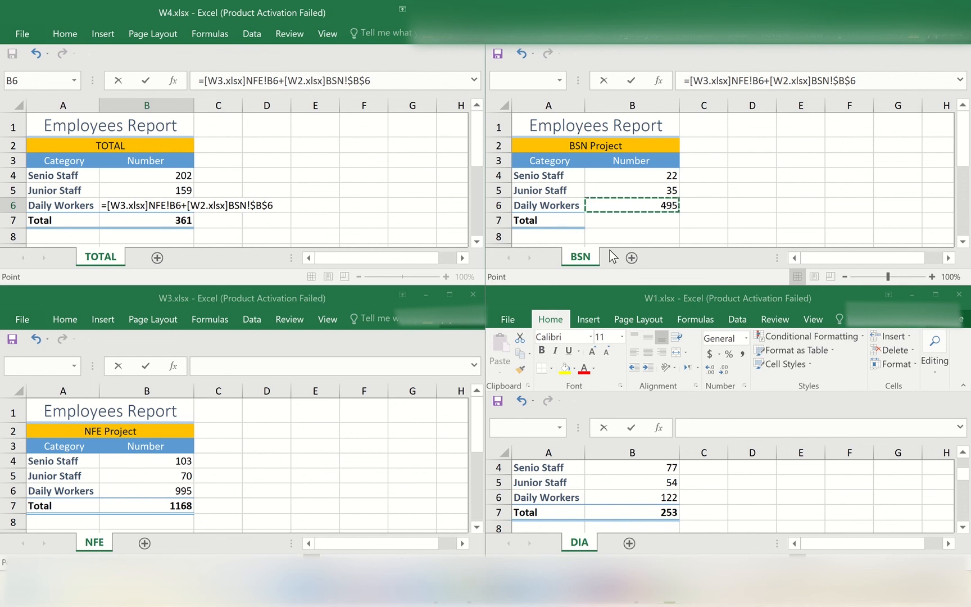
key(F4)
key(F4)
key(F4)
text(+)
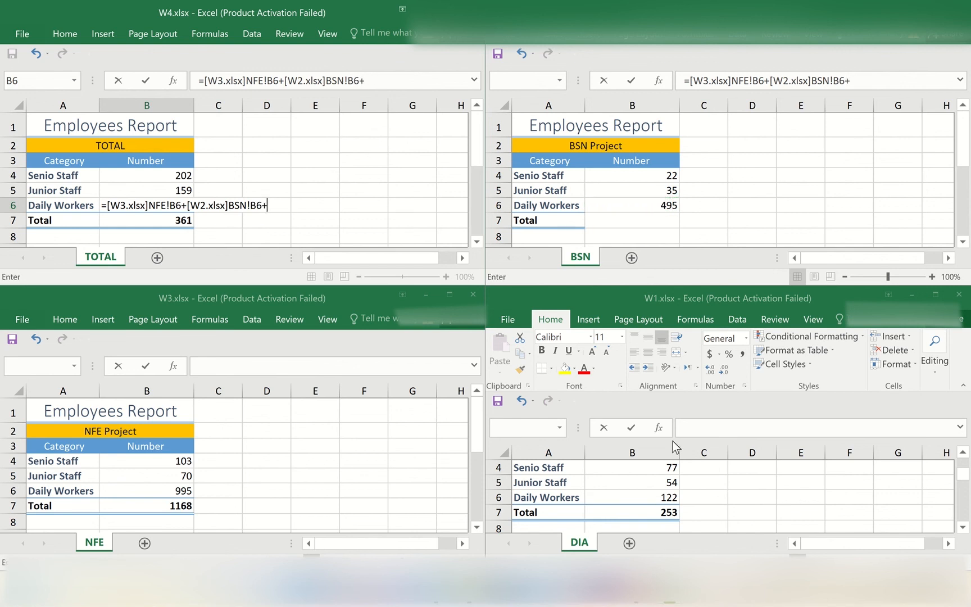
Complete the Daily Workers formula with a relative reference to cell B6 on sheet DIA of W1.xlsx
click(666, 498)
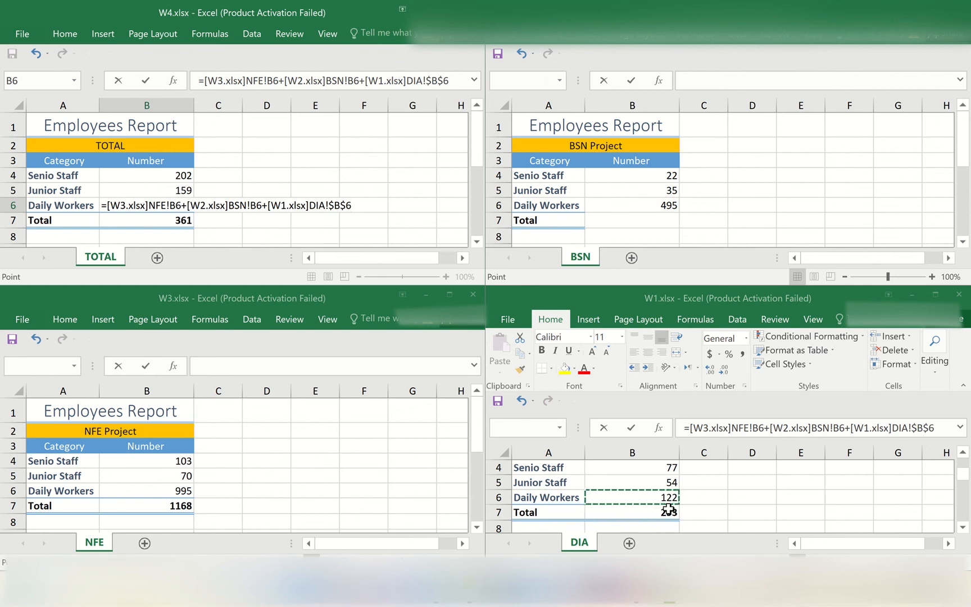
key(F4)
key(F4)
key(F4)
key(Return)
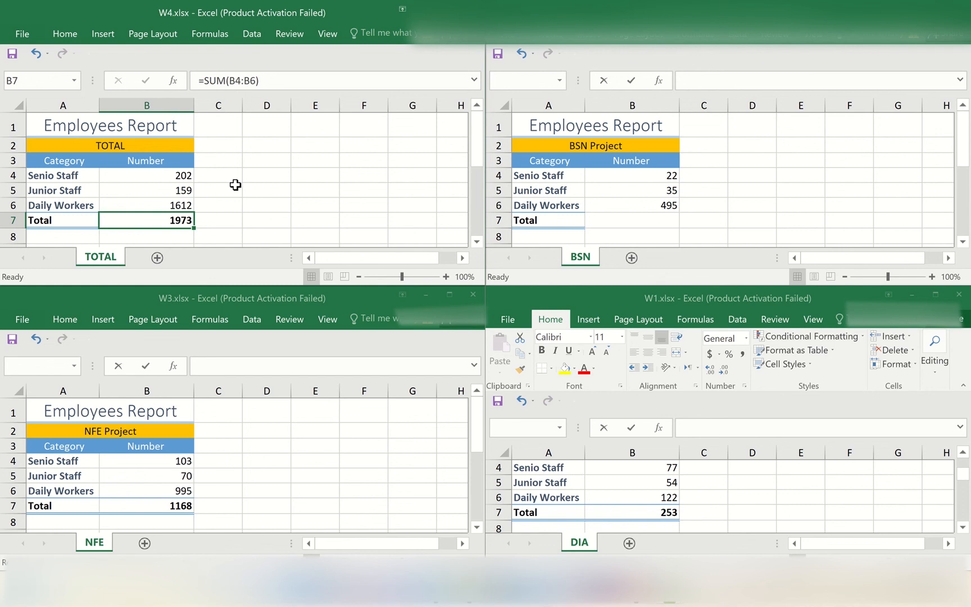
Select cell B4 in W4.xlsx to examine the Senio Staff formula
click(143, 177)
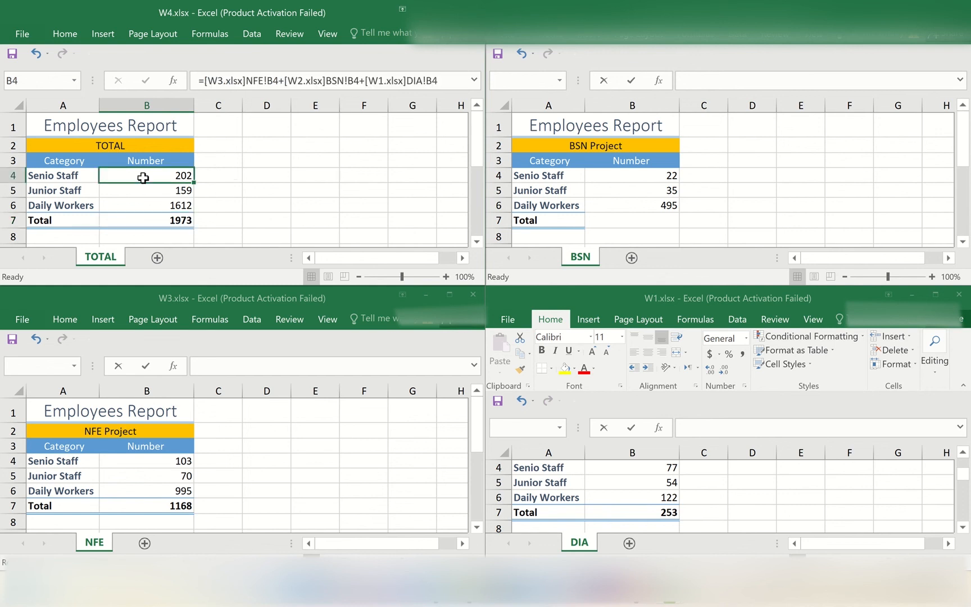